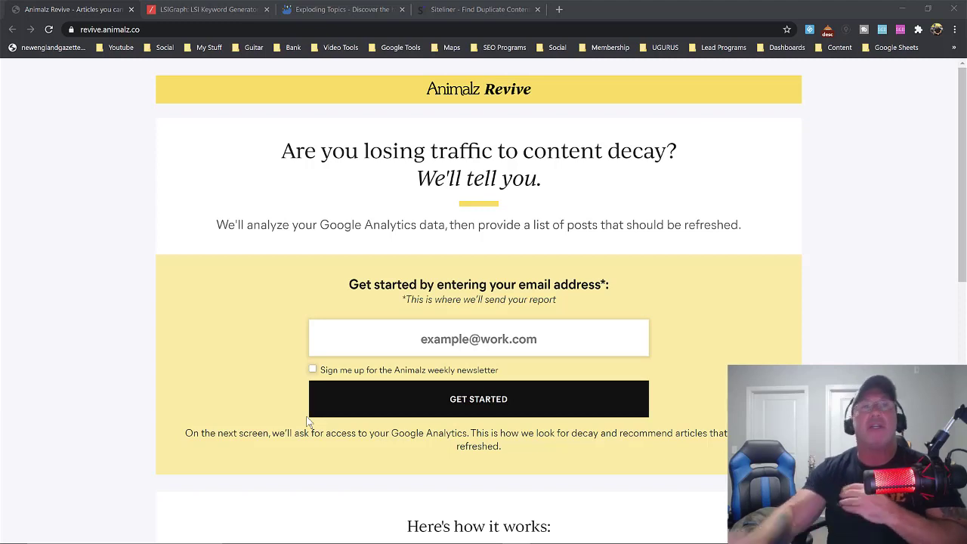
- Switch to LSIGraph and generate LSI keywords for "local seo"
click(211, 10)
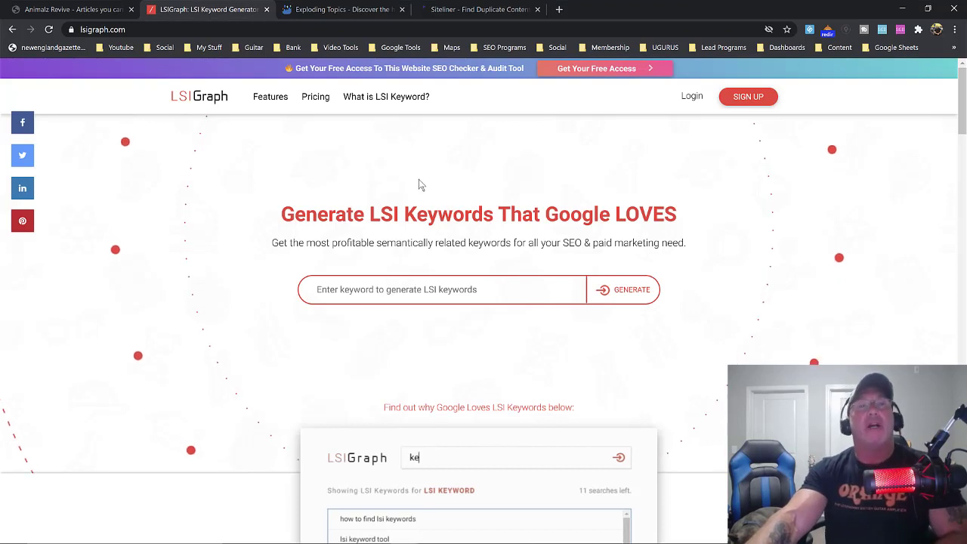
click(441, 290)
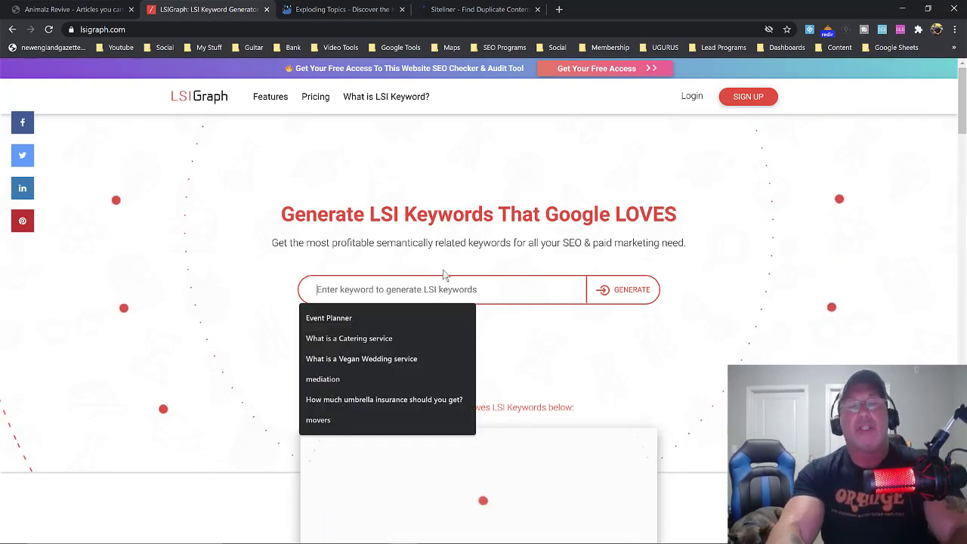
text(local seo)
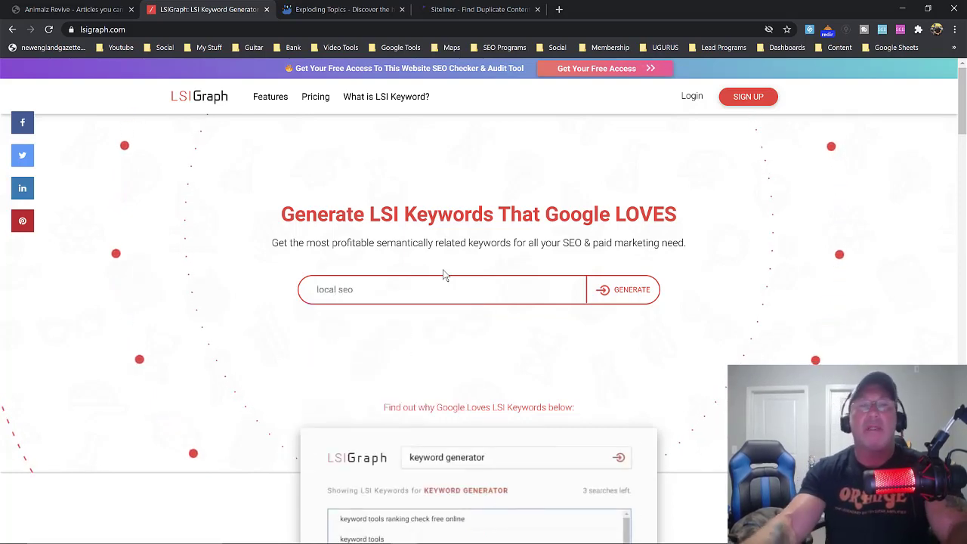
key(Return)
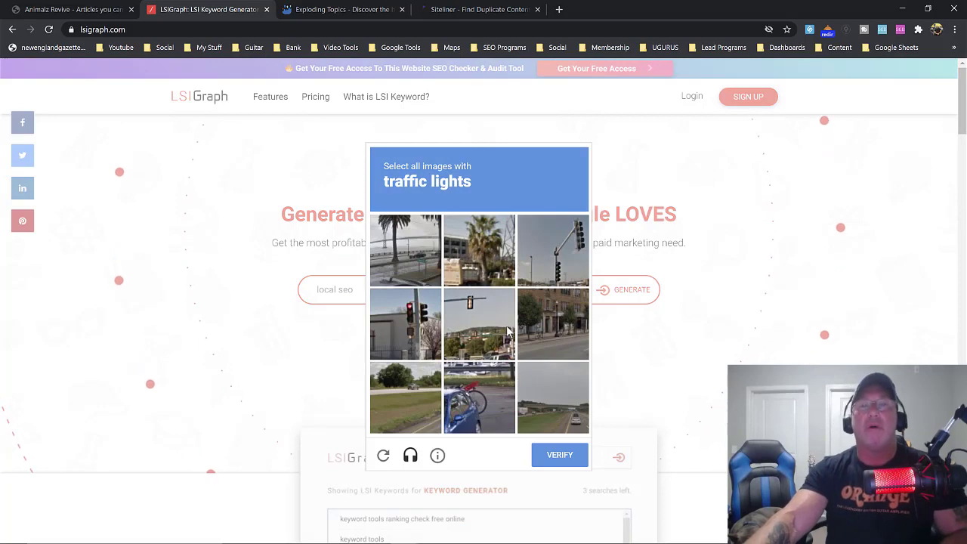
- Complete the image verification by selecting every picture that contains traffic lights
click(499, 329)
click(555, 250)
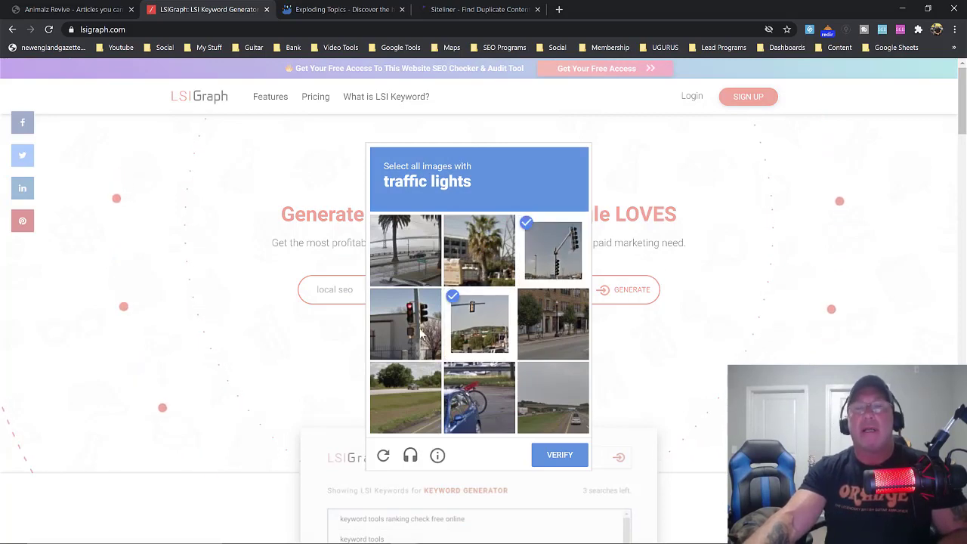
click(427, 333)
click(576, 462)
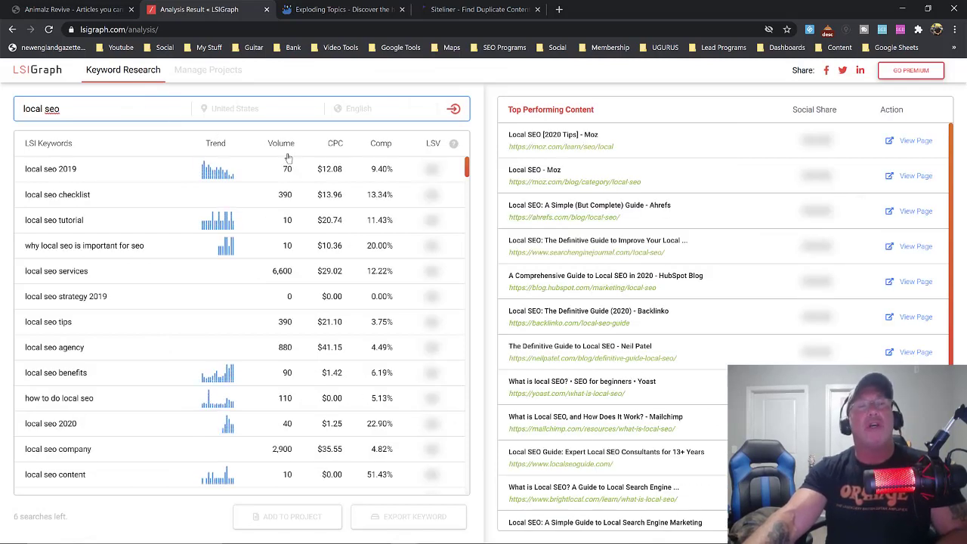
- Sort the LSI keywords by search volume from highest to lowest and review the most-searched ones
click(285, 144)
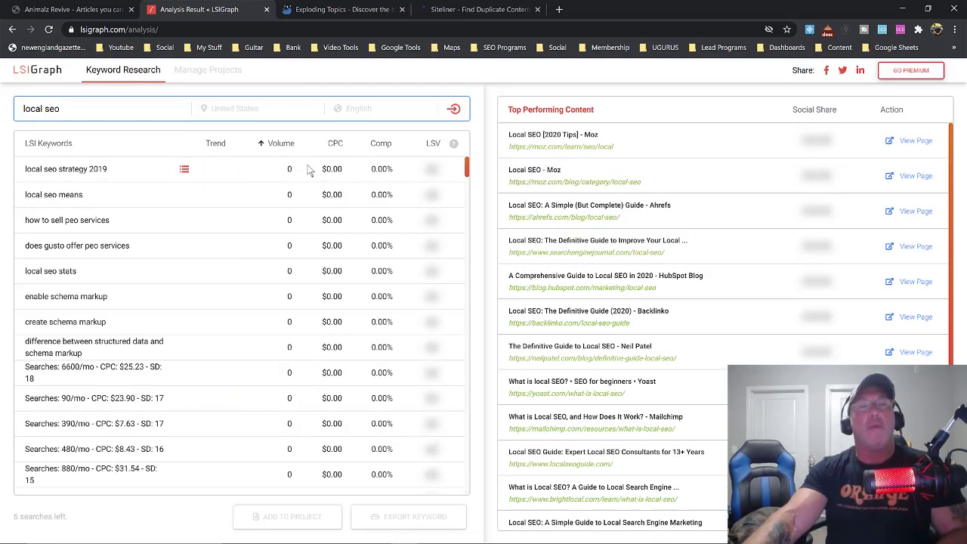
click(284, 145)
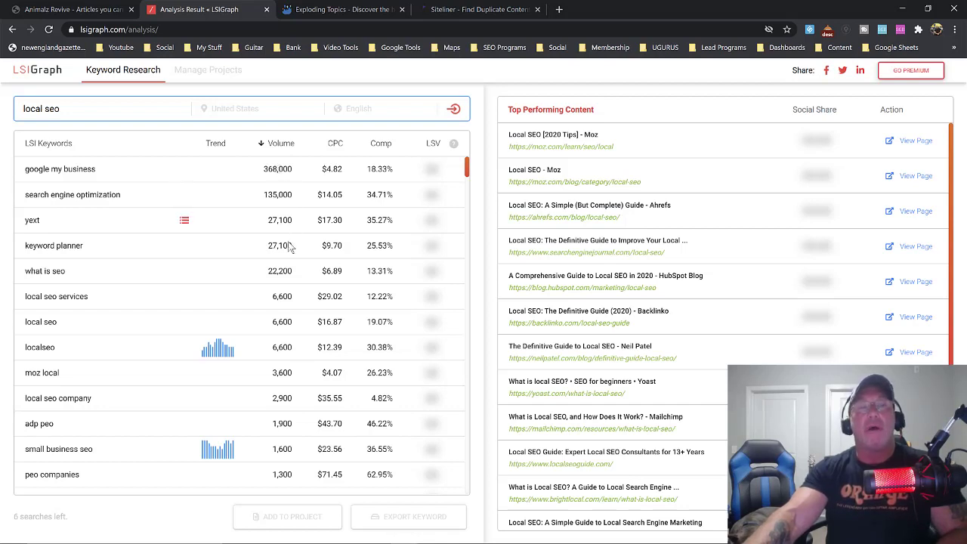
scroll(271, 354, down, 1)
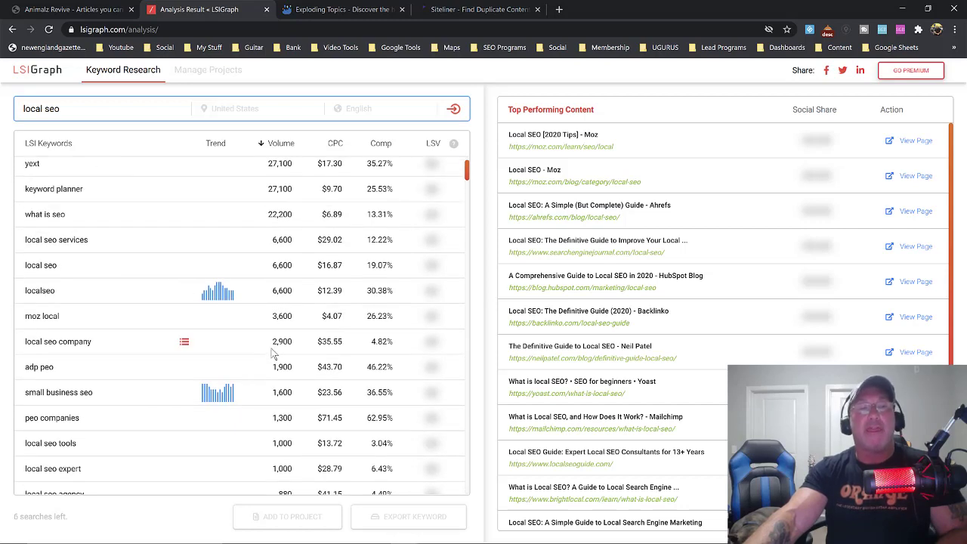
scroll(274, 354, down, 1)
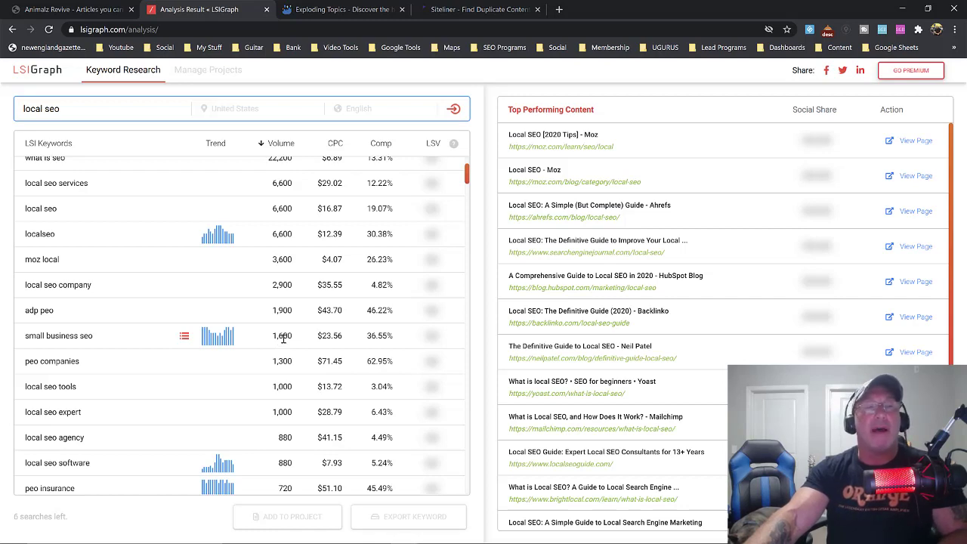
scroll(282, 341, down, 1)
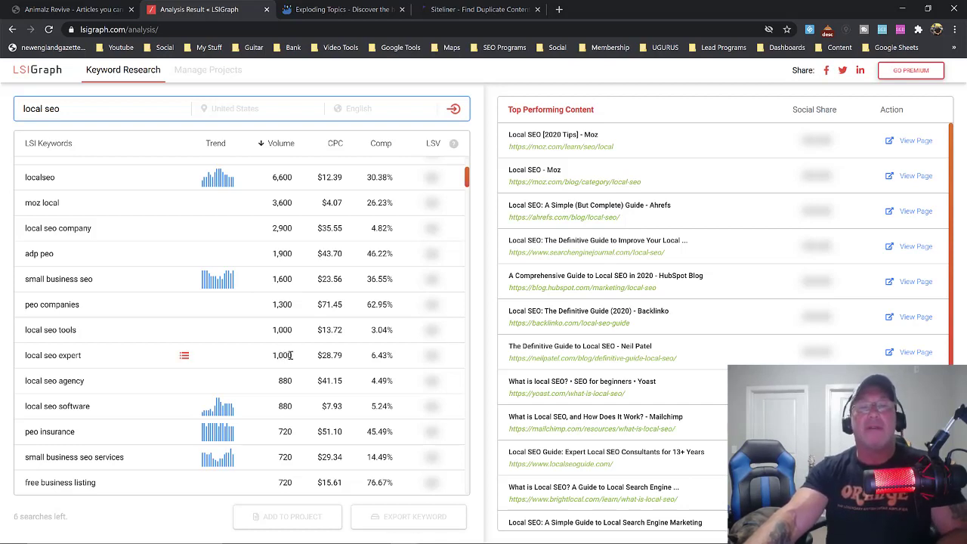
- Sort the LSI keywords by CPC from highest to lowest
scroll(313, 325, up, 3)
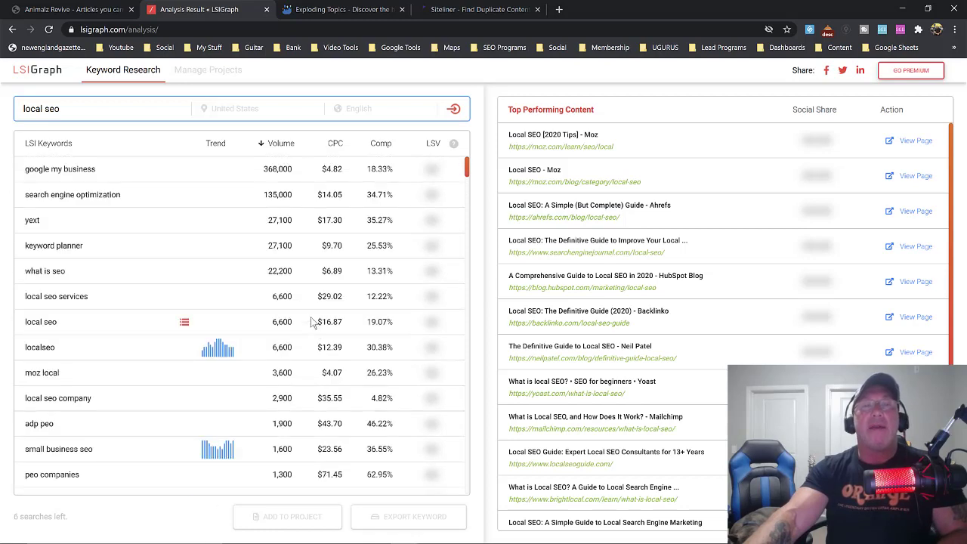
click(338, 145)
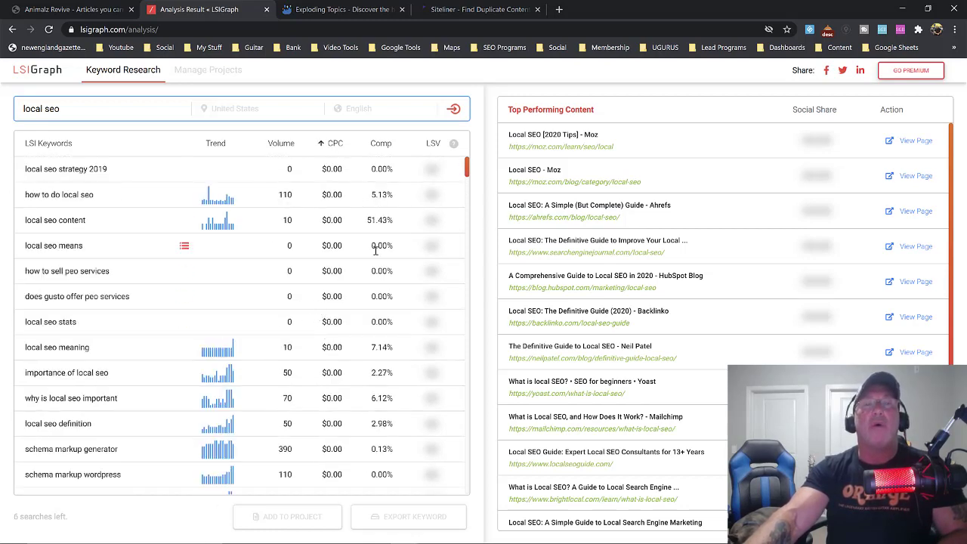
click(331, 147)
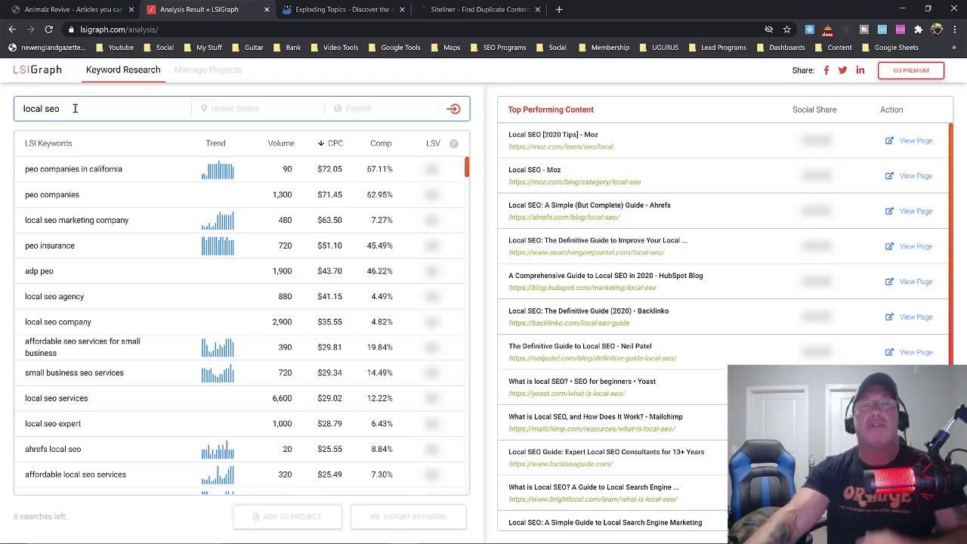
- Switch to Exploding Topics, look up the topic "local seo", and review its trend chart and related topics
click(329, 11)
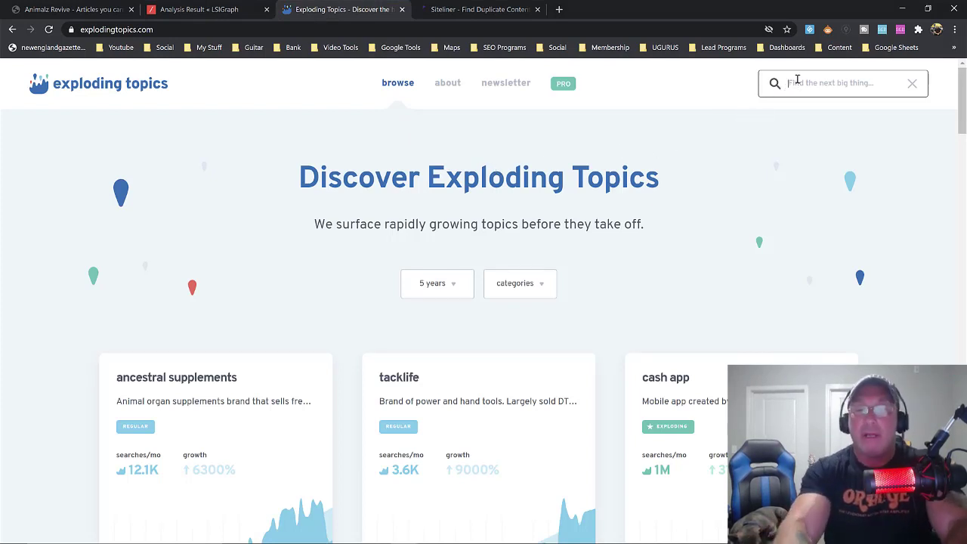
click(797, 79)
text(local)
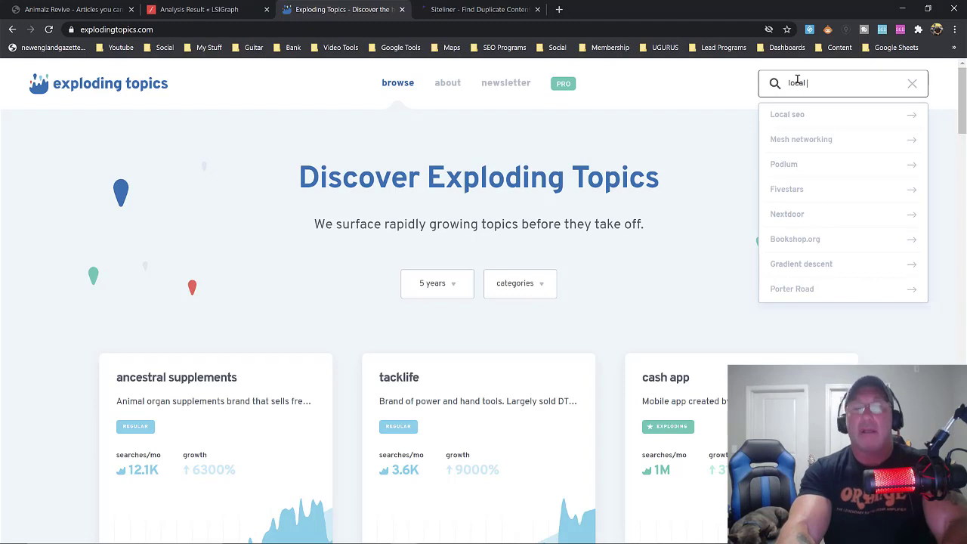
text( seo)
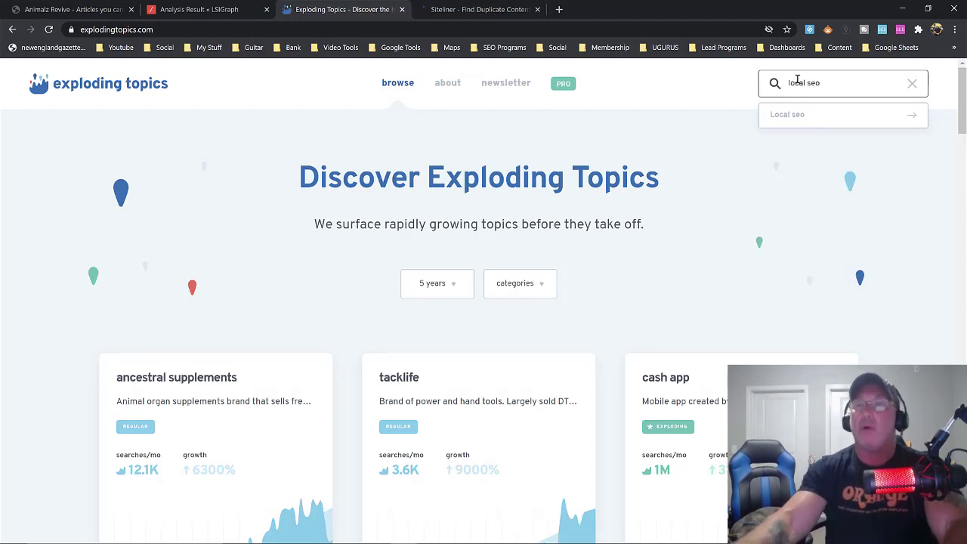
click(777, 115)
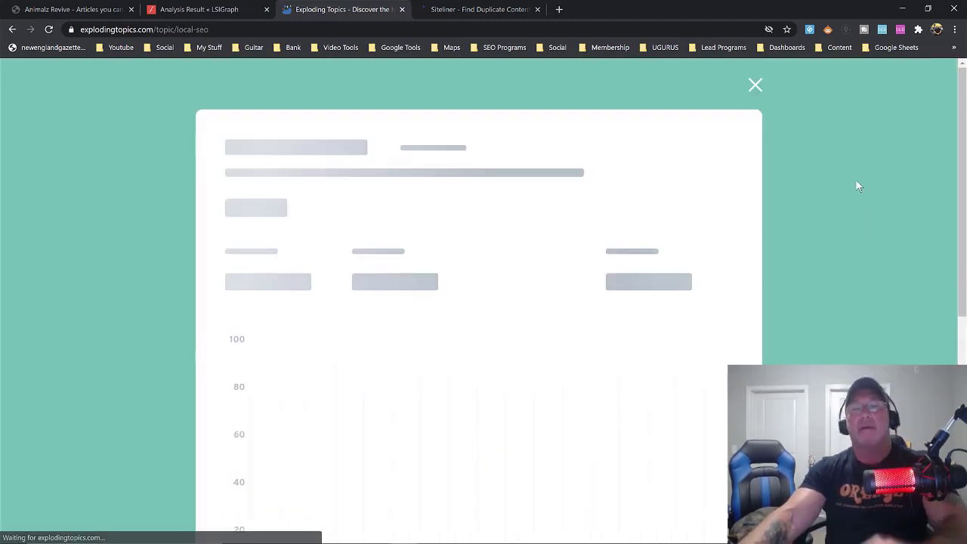
scroll(717, 295, down, 2)
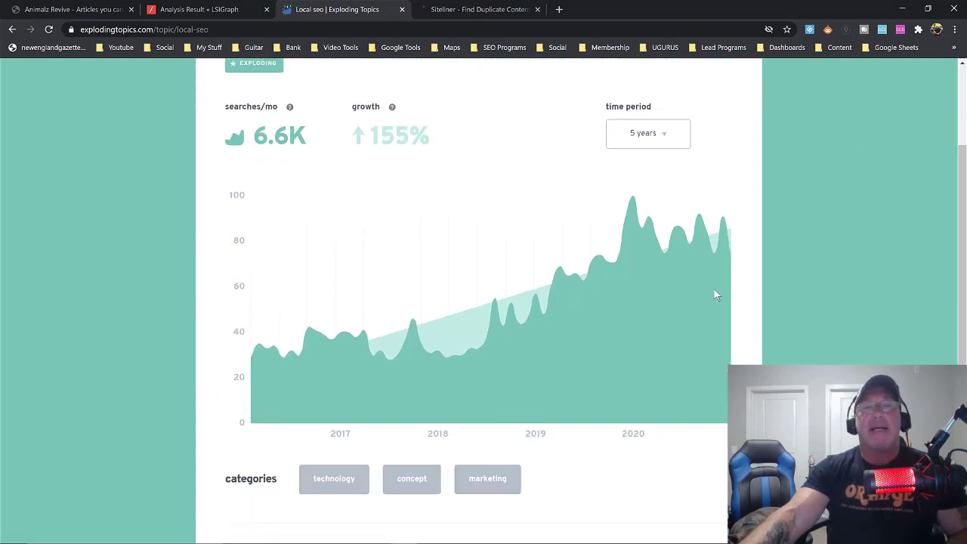
scroll(717, 295, down, 4)
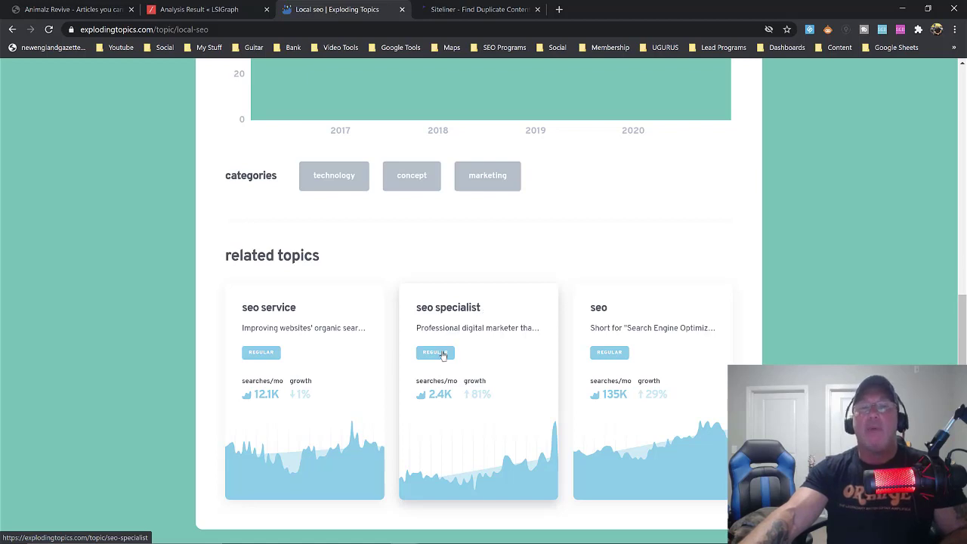
- Open the related topic "seo specialist" and look over its search trend and related topics
click(444, 355)
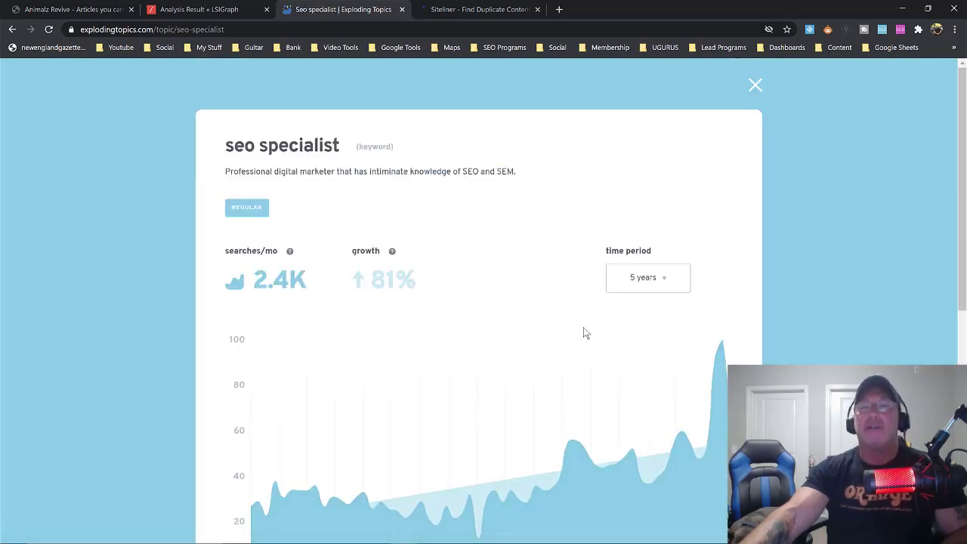
scroll(582, 335, down, 1)
scroll(582, 335, down, 5)
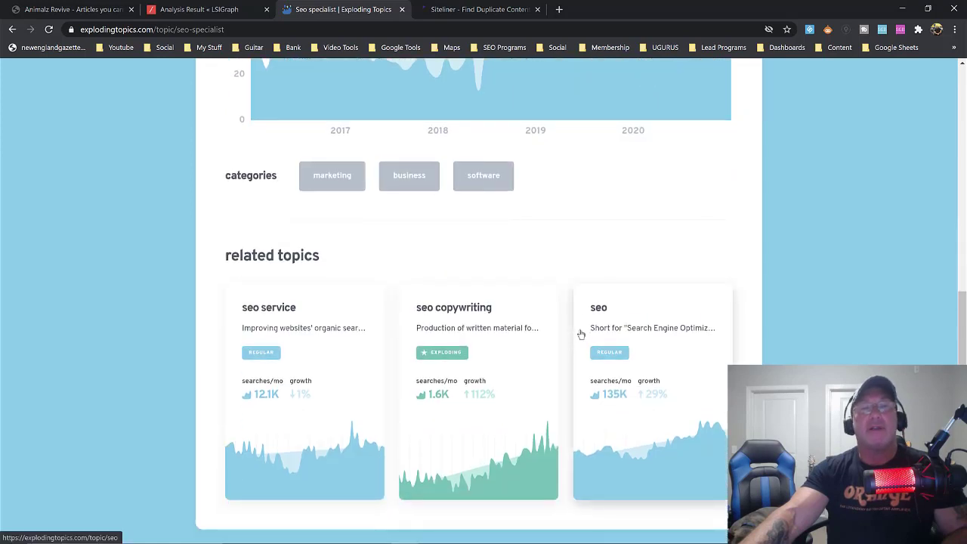
scroll(581, 334, up, 6)
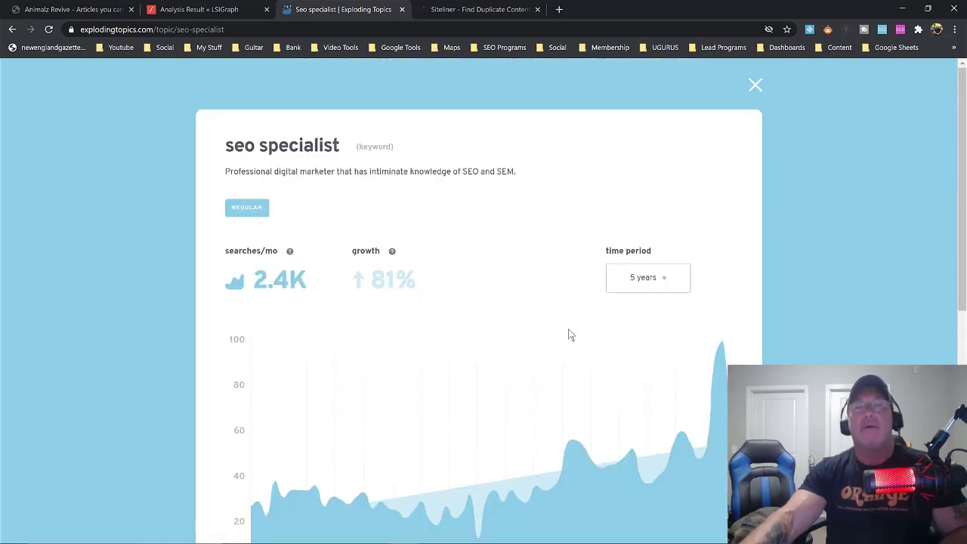
click(484, 10)
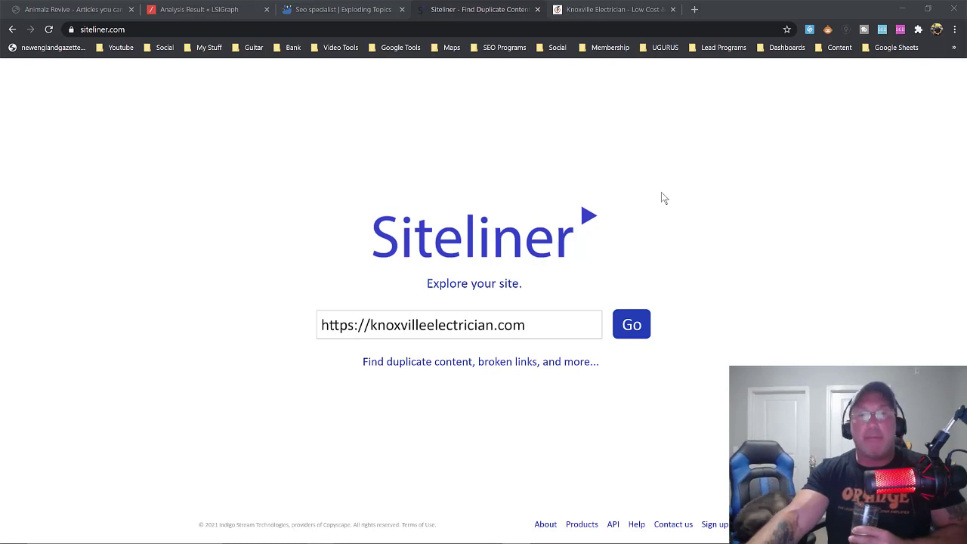
click(639, 329)
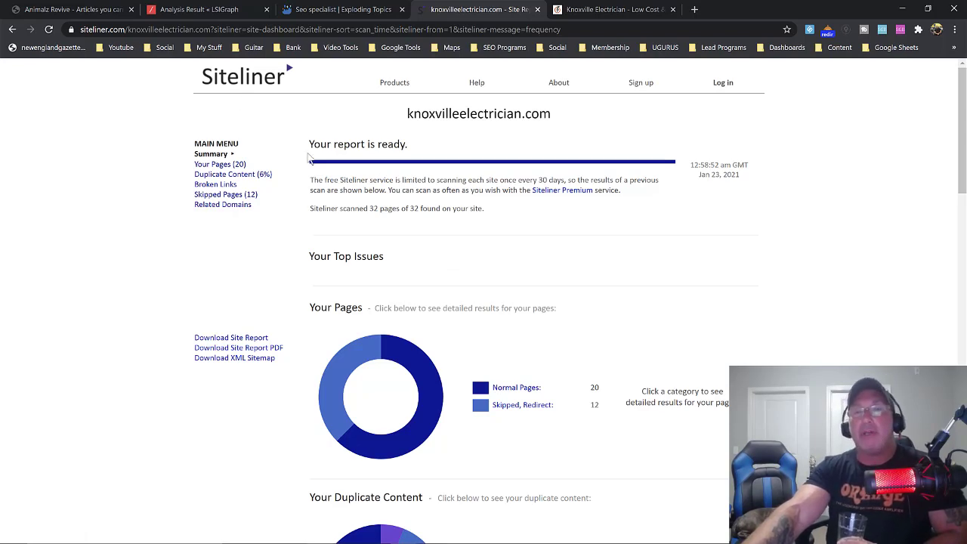
scroll(652, 322, down, 1)
scroll(653, 321, down, 3)
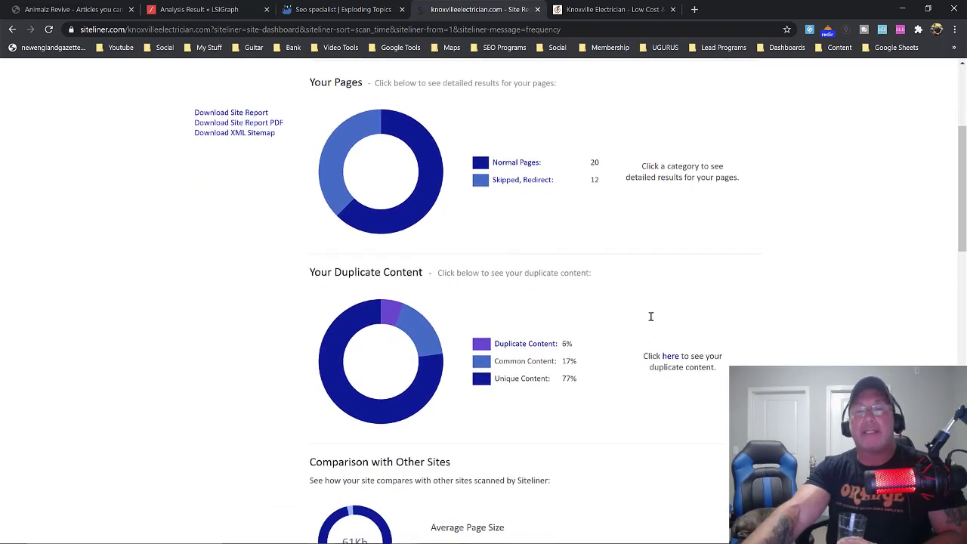
scroll(651, 317, down, 1)
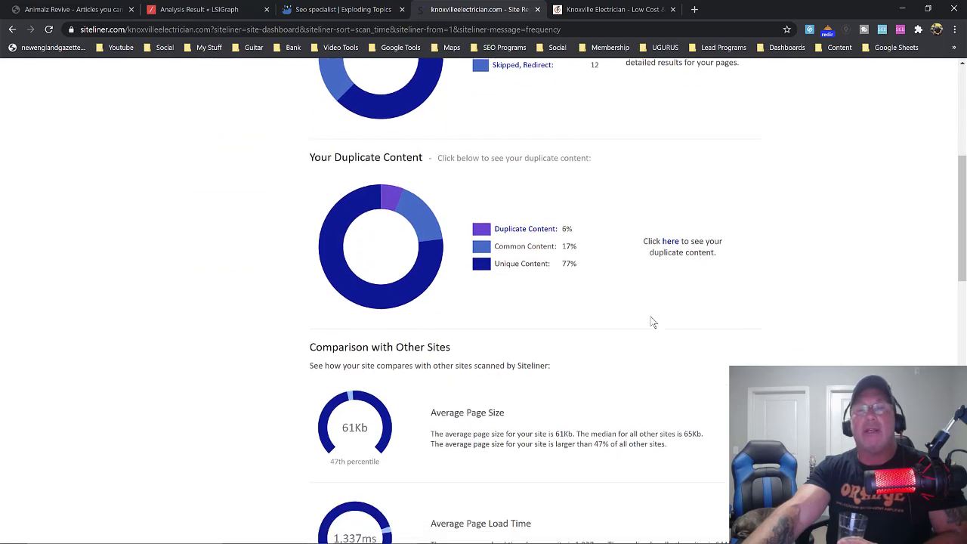
scroll(653, 322, up, 2)
scroll(653, 322, up, 2)
scroll(653, 322, up, 2)
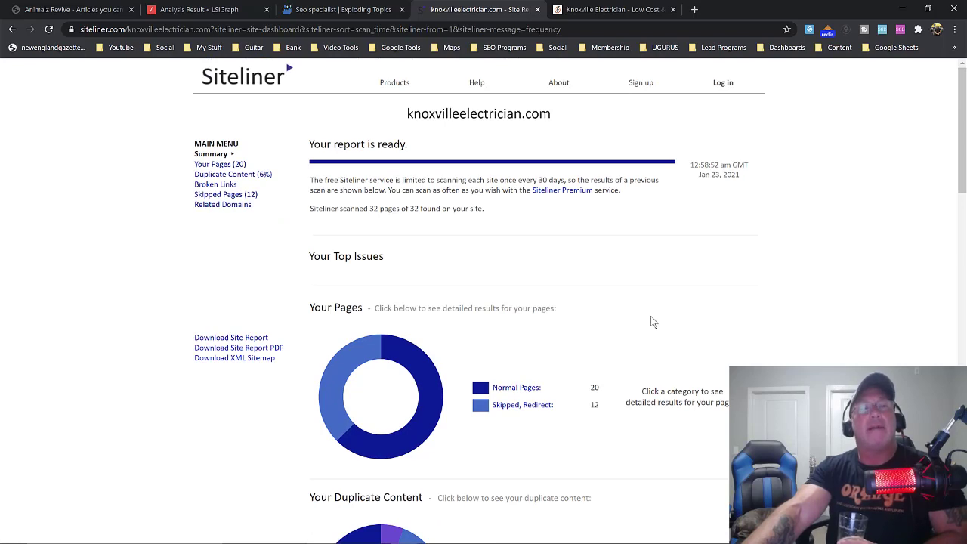
- Examine the report's comparison with other sites, highlighting the average page load time and number of words per page headings
scroll(653, 322, down, 5)
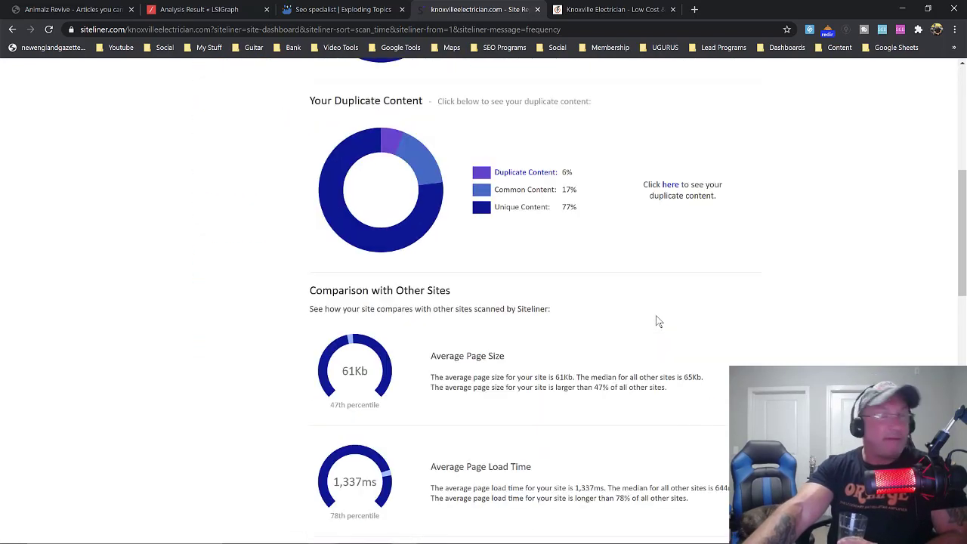
scroll(659, 325, down, 6)
scroll(663, 328, up, 3)
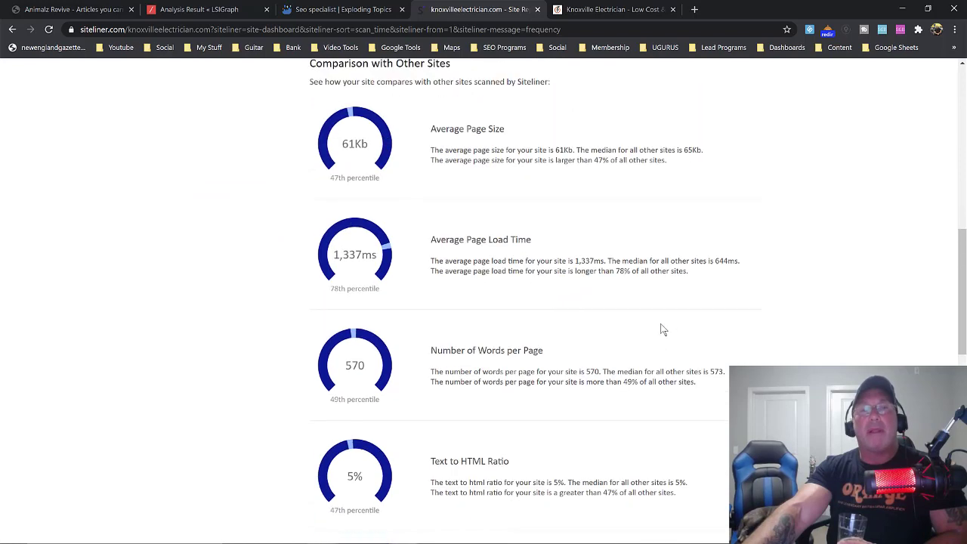
scroll(663, 328, up, 2)
scroll(663, 328, down, 1)
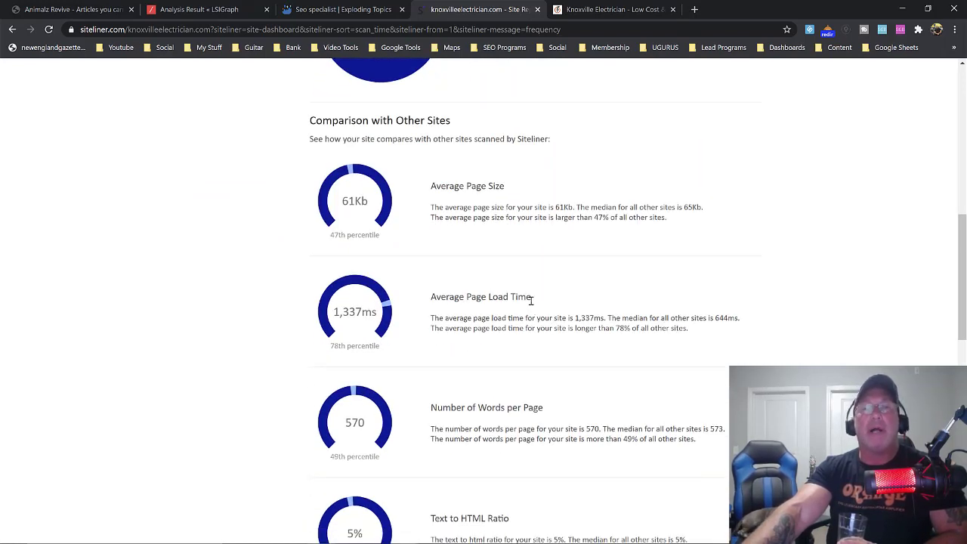
drag(531, 300, 430, 302)
scroll(497, 324, down, 1)
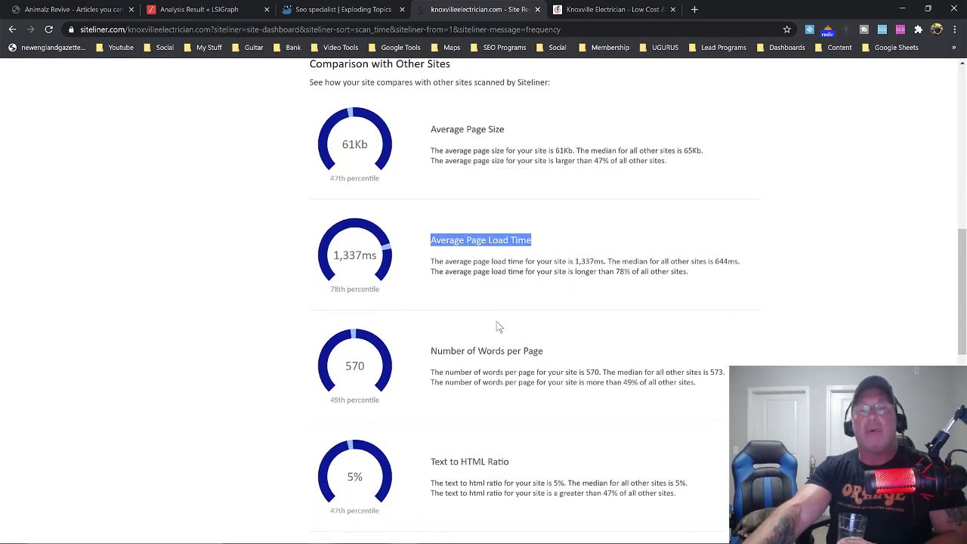
scroll(497, 326, down, 1)
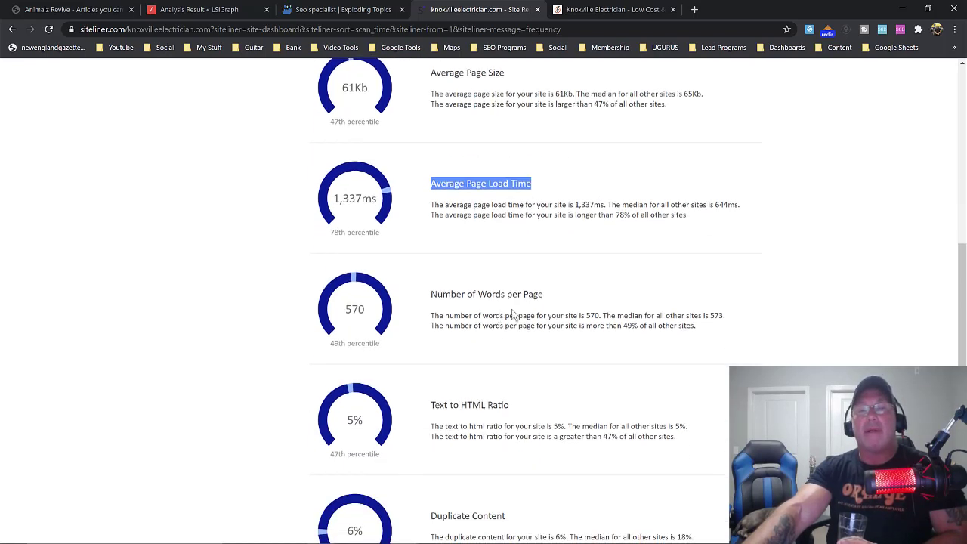
drag(540, 299, 432, 298)
scroll(532, 383, down, 1)
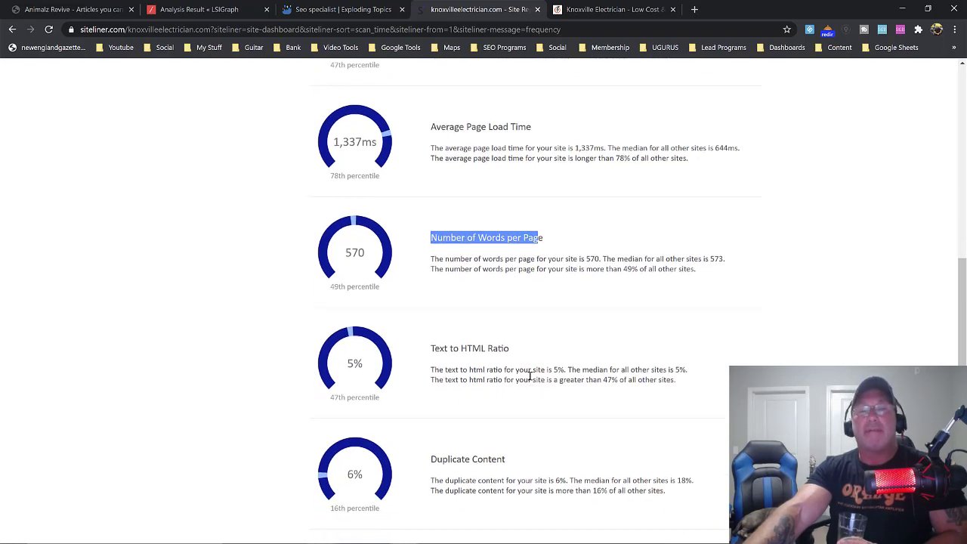
scroll(531, 380, down, 2)
scroll(533, 377, up, 6)
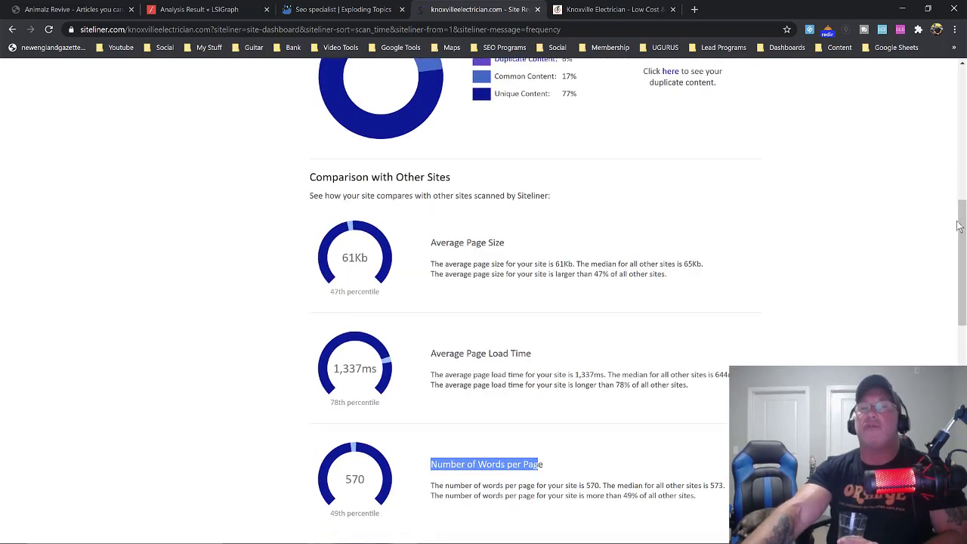
drag(963, 215, 964, 76)
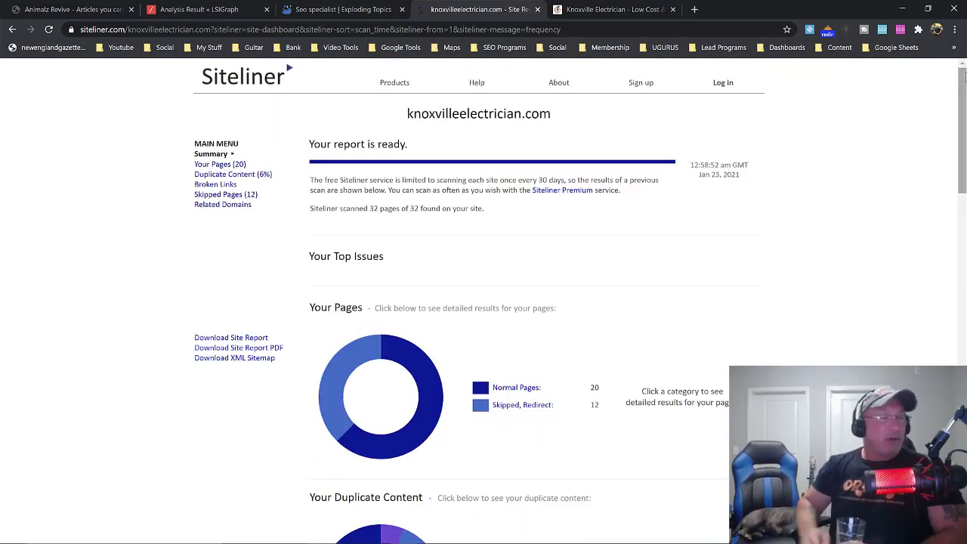